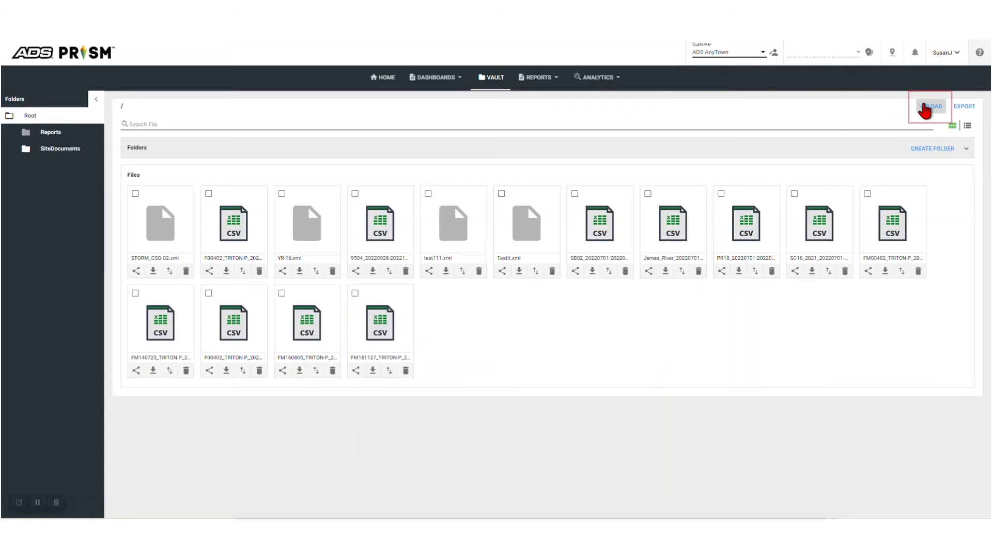
pyautogui.click(926, 111)
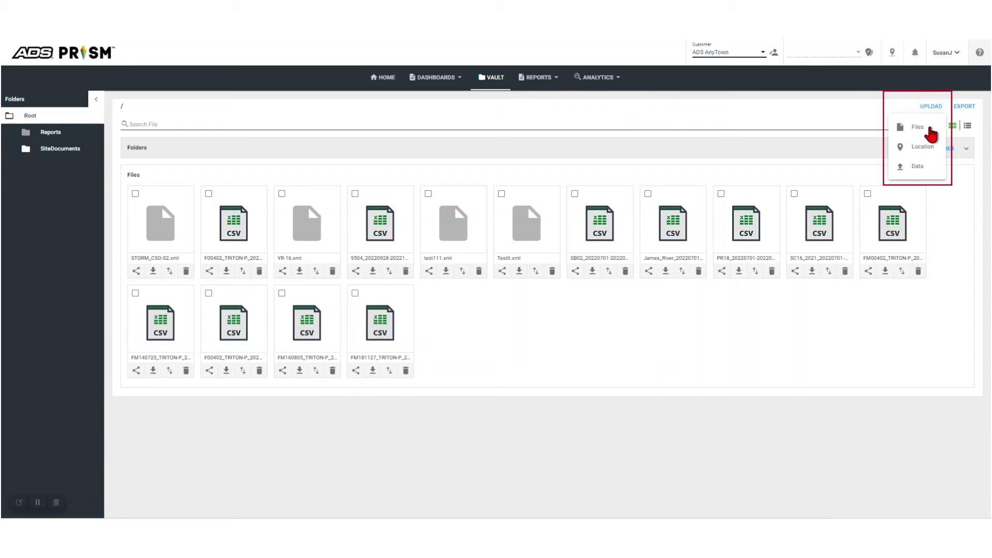
pyautogui.click(922, 170)
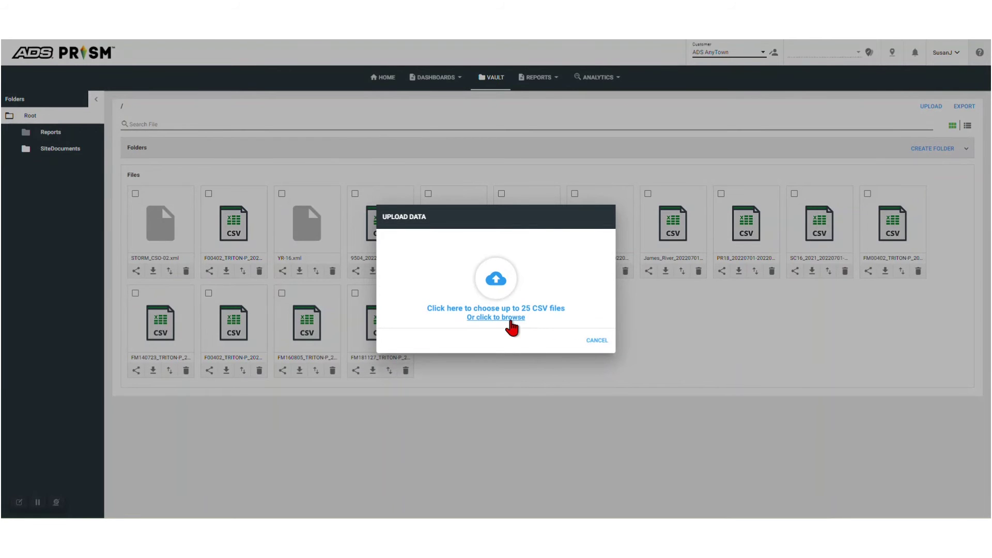
pyautogui.click(511, 318)
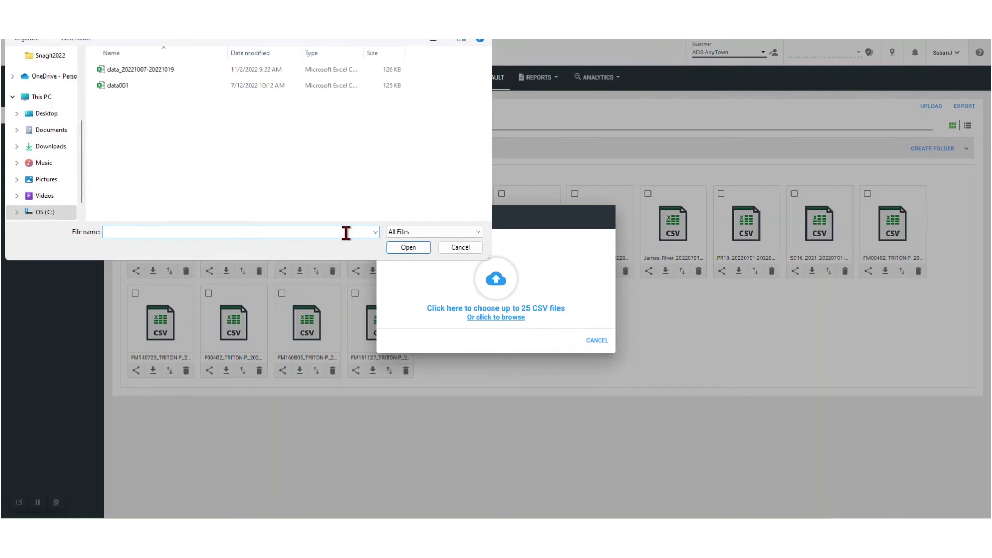
pyautogui.click(172, 72)
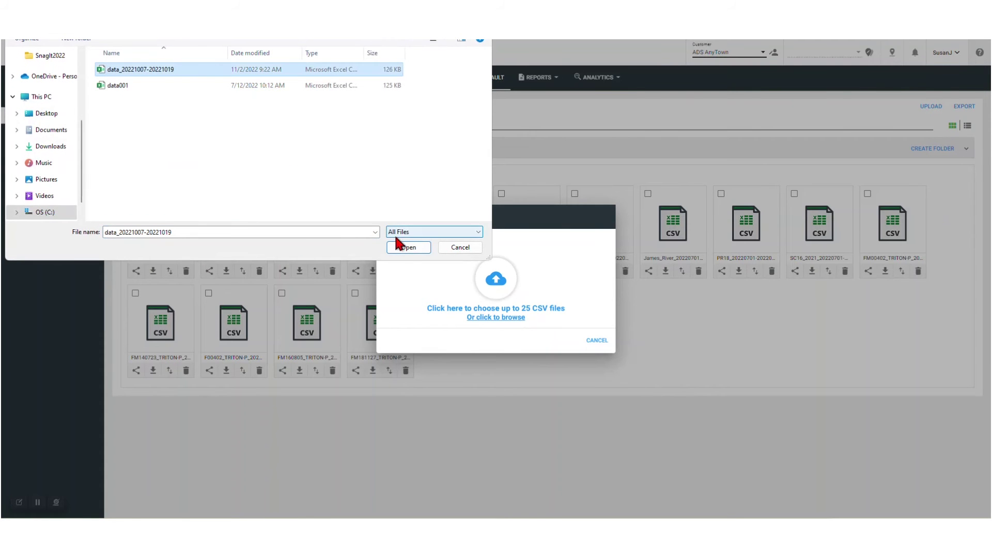
pyautogui.click(406, 247)
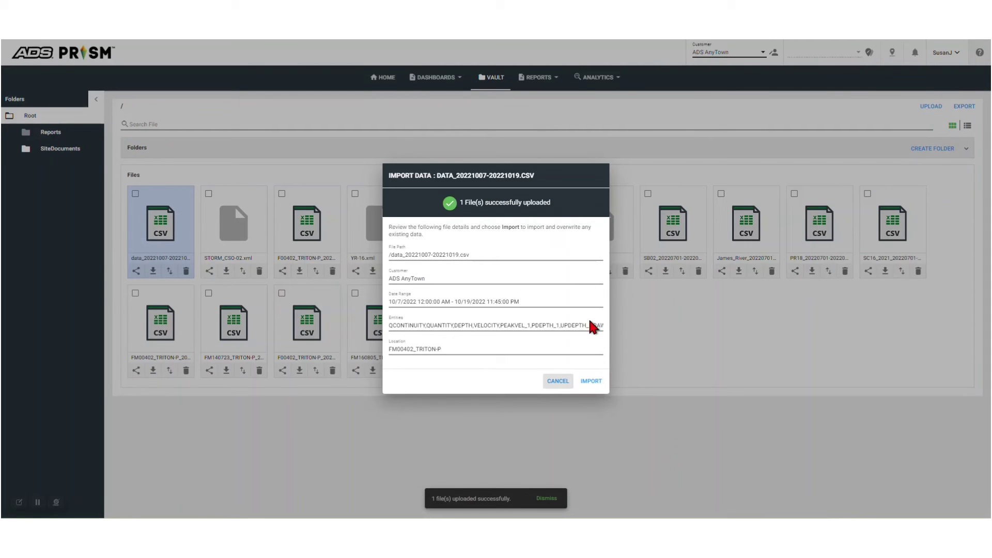
# Start importing the data from the uploaded data_20221007-20221019.csv file
pyautogui.click(595, 382)
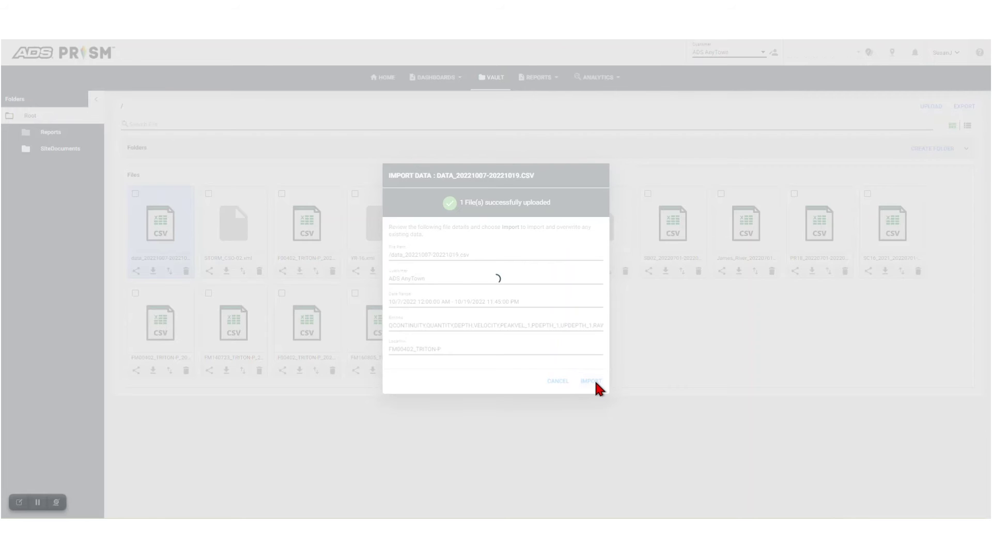